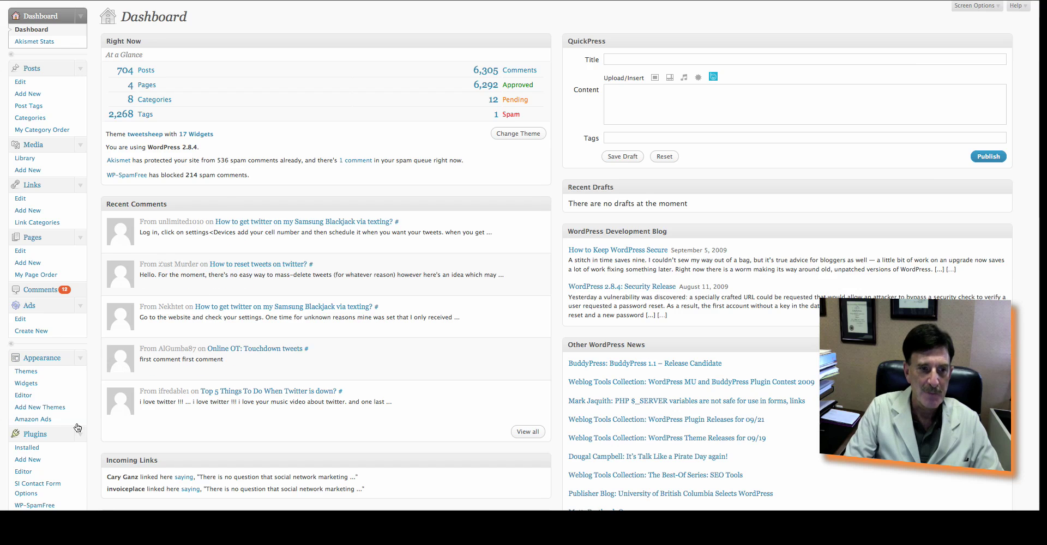
Search the plugin directory for 'wordpress twitter' to find the Wordpress Twitter plugin
{"action": "scroll", "coordinate": [64, 451], "scroll_direction": "down", "scroll_amount": 4}
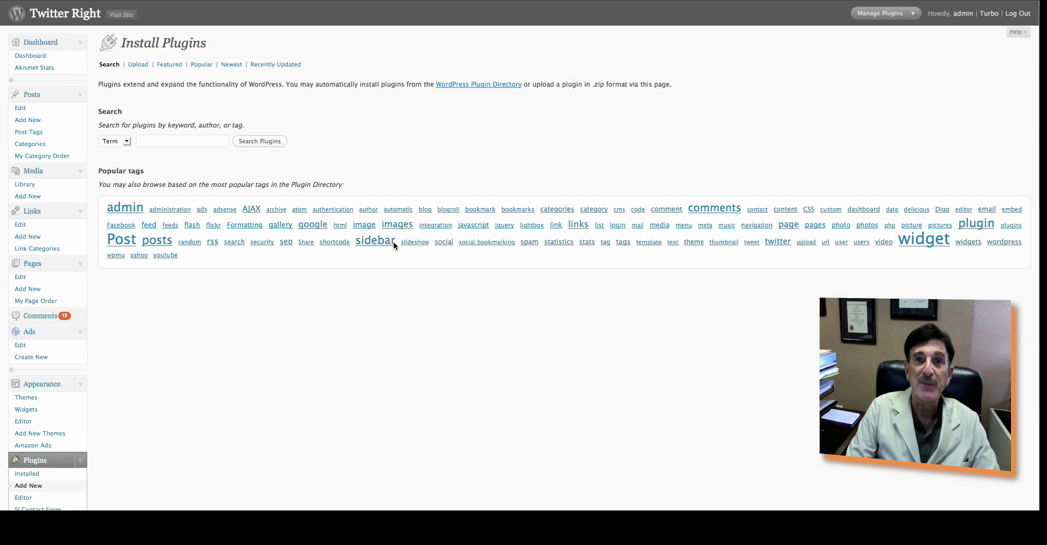
{"action": "left_click", "coordinate": [175, 144]}
{"action": "type", "text": "word"}
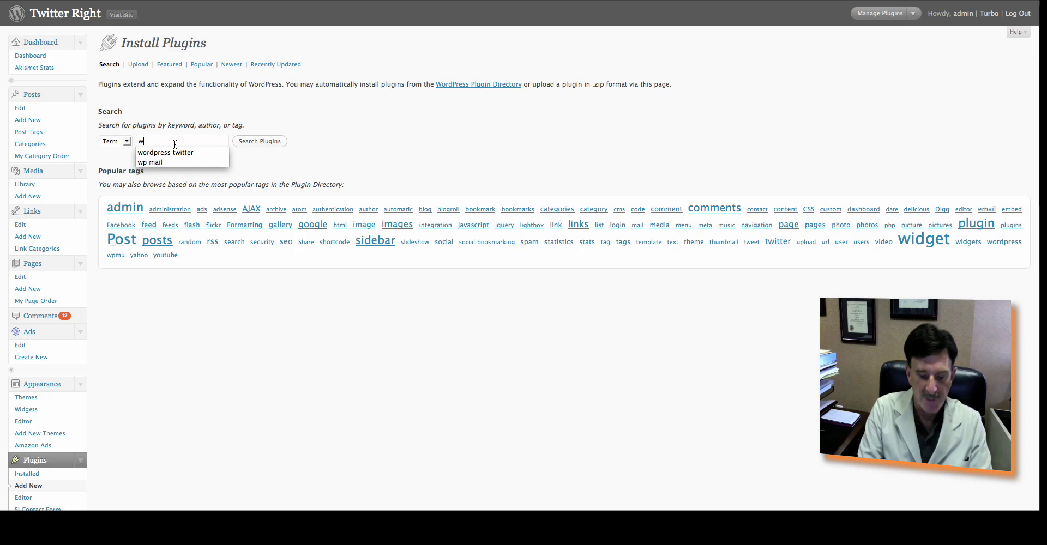
{"action": "left_click", "coordinate": [175, 152]}
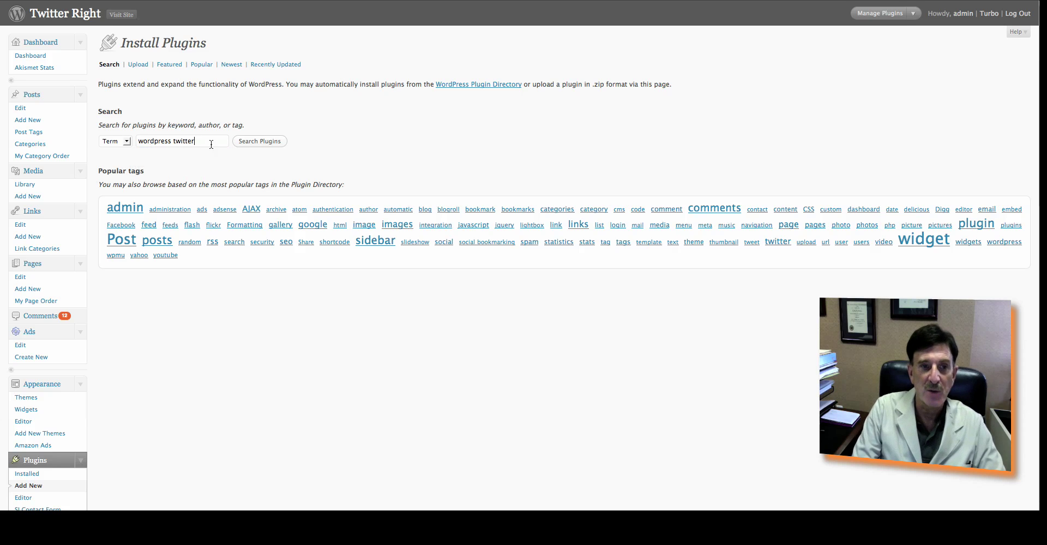
{"action": "left_click", "coordinate": [258, 143]}
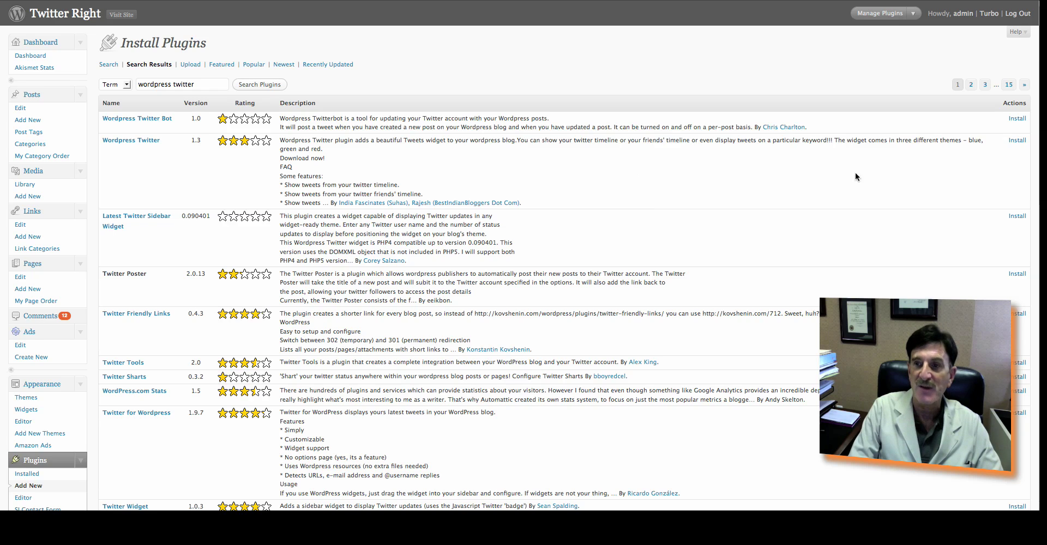
Install the Wordpress Twitter 1.3 plugin from the search results
{"action": "left_click", "coordinate": [1017, 140]}
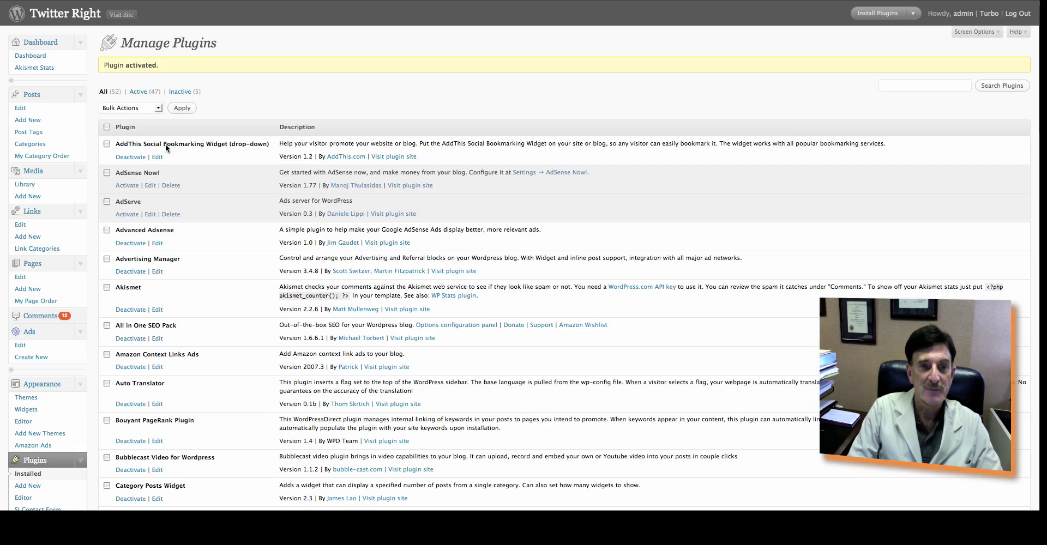
{"action": "scroll", "coordinate": [238, 342], "scroll_direction": "down", "scroll_amount": 15}
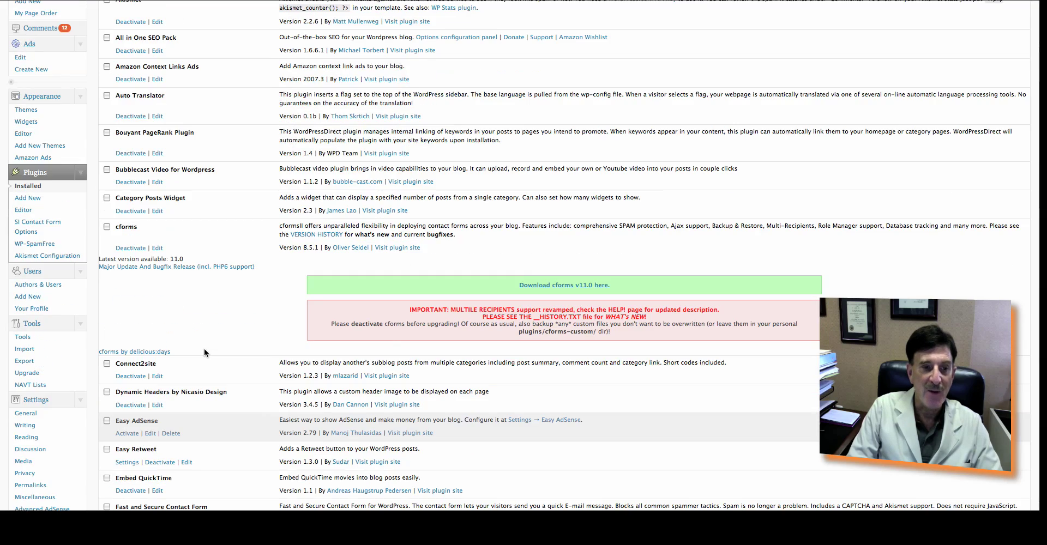
{"action": "scroll", "coordinate": [205, 353], "scroll_direction": "down", "scroll_amount": 3}
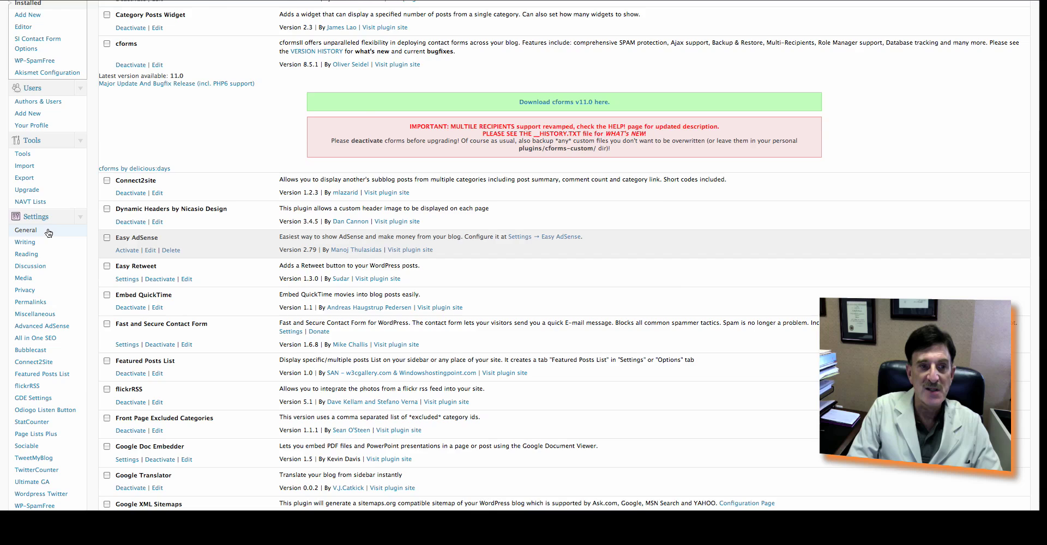
{"action": "scroll", "coordinate": [48, 231], "scroll_direction": "down", "scroll_amount": 4}
{"action": "scroll", "coordinate": [48, 232], "scroll_direction": "down", "scroll_amount": 4}
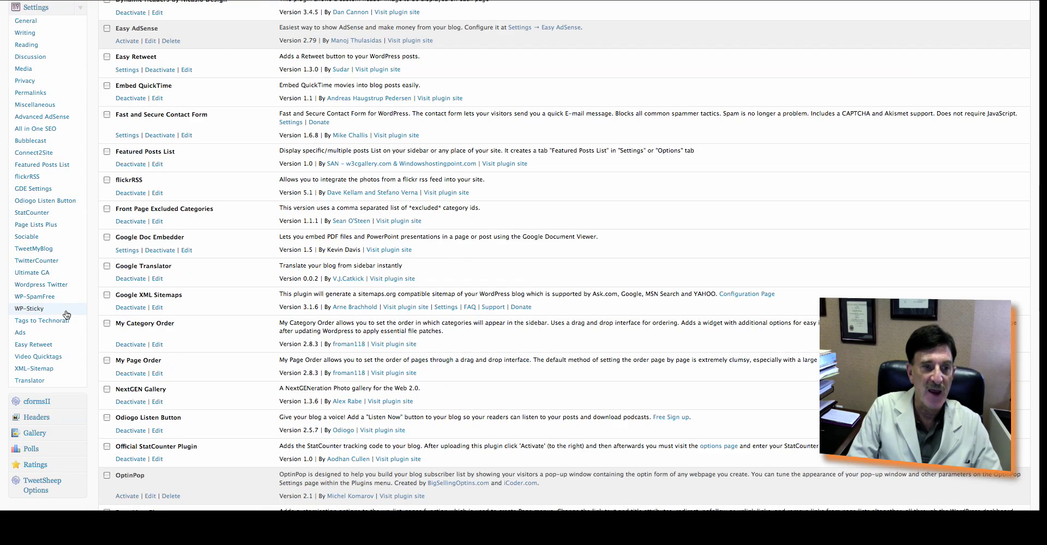
In the Wordpress Twitter settings, enter the Twitter account's user name and password
{"action": "left_click", "coordinate": [50, 286]}
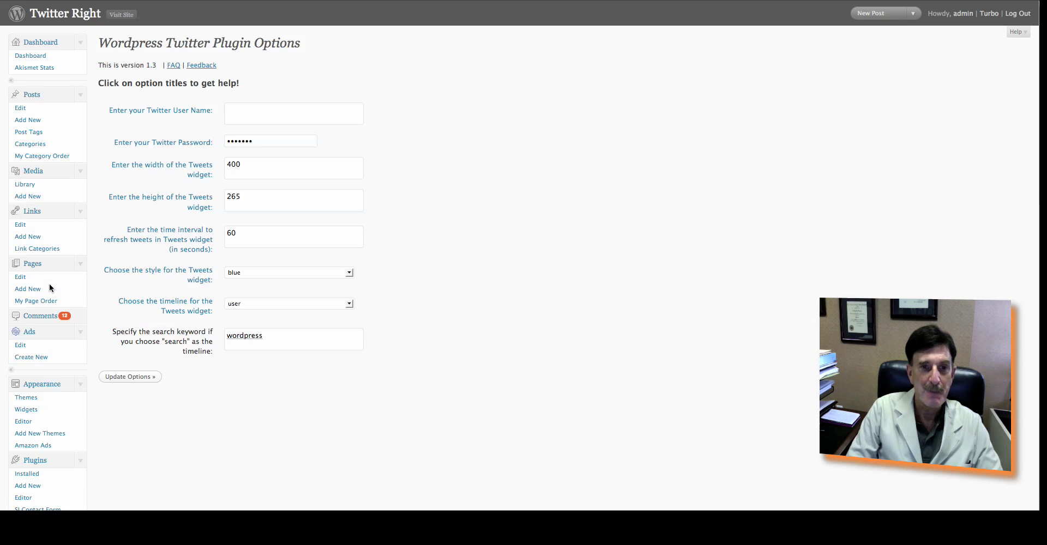
{"action": "left_click", "coordinate": [285, 111]}
{"action": "type", "text": "caryganz"}
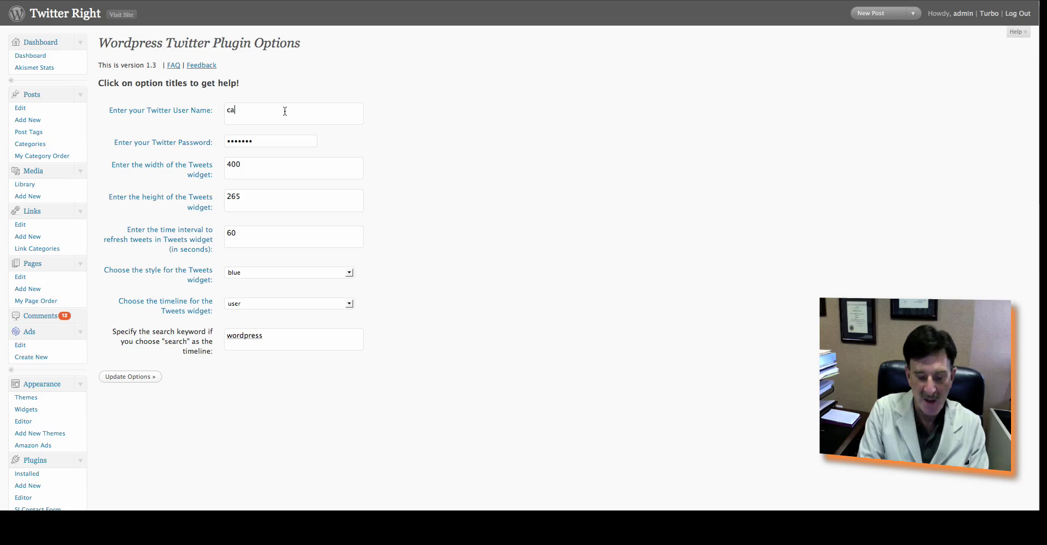
{"action": "key", "text": "Tab"}
{"action": "type", "text": "•••••••"}
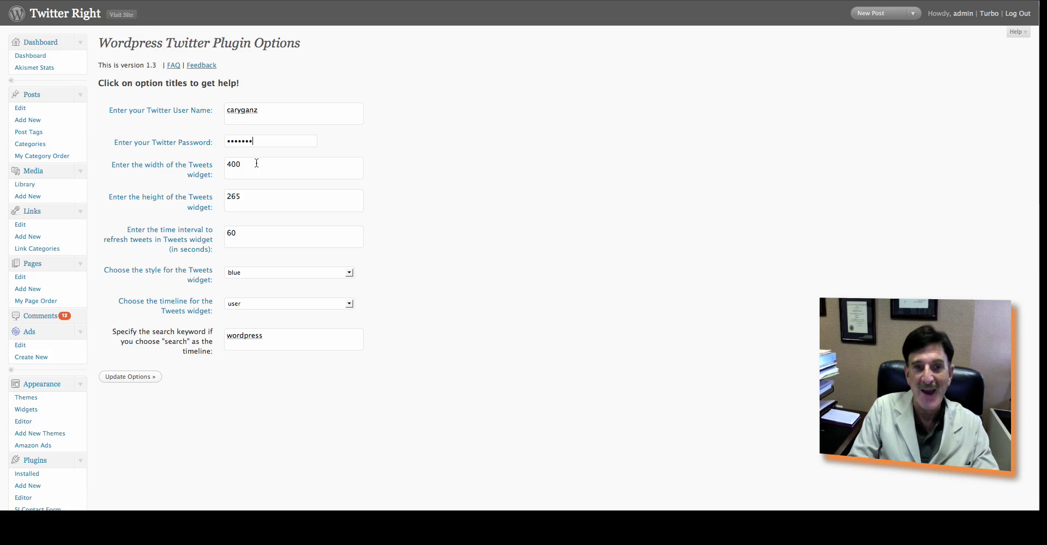
Change the widget width from 400 to 250, keep the user timeline, and save the options
{"action": "left_click_drag", "start_coordinate": [257, 163], "coordinate": [225, 163]}
{"action": "type", "text": "250"}
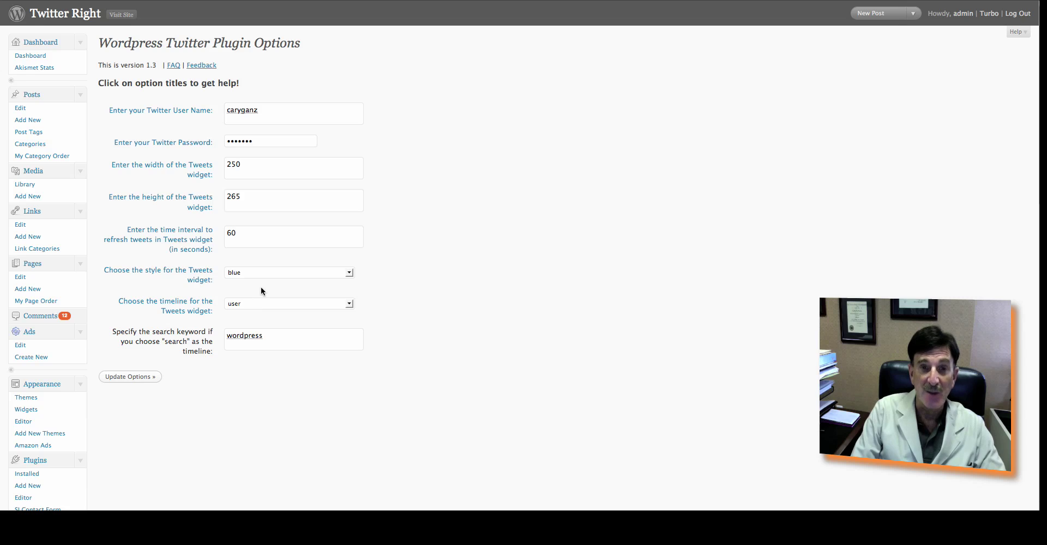
{"action": "left_click", "coordinate": [349, 304]}
{"action": "left_click", "coordinate": [349, 301]}
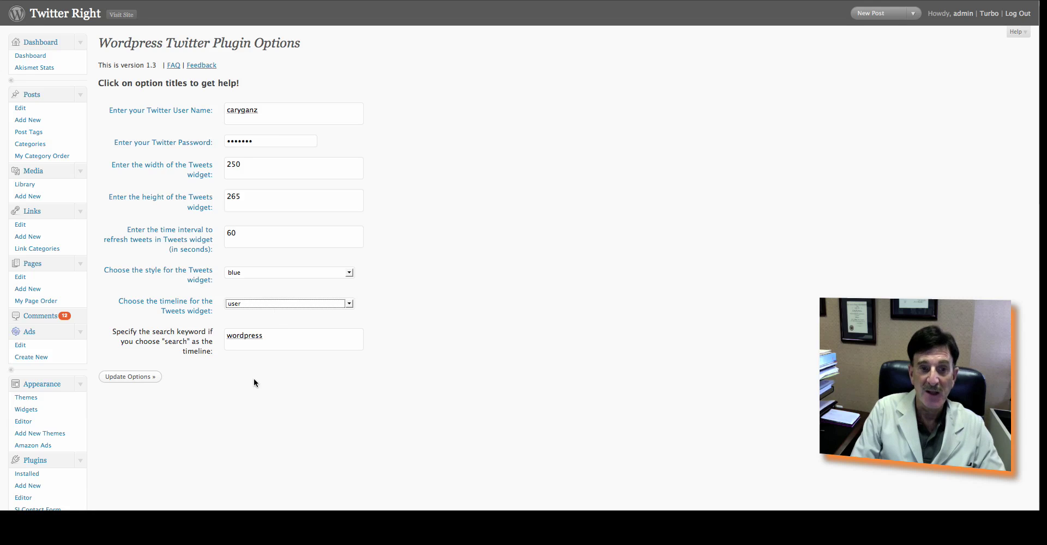
{"action": "left_click", "coordinate": [140, 378]}
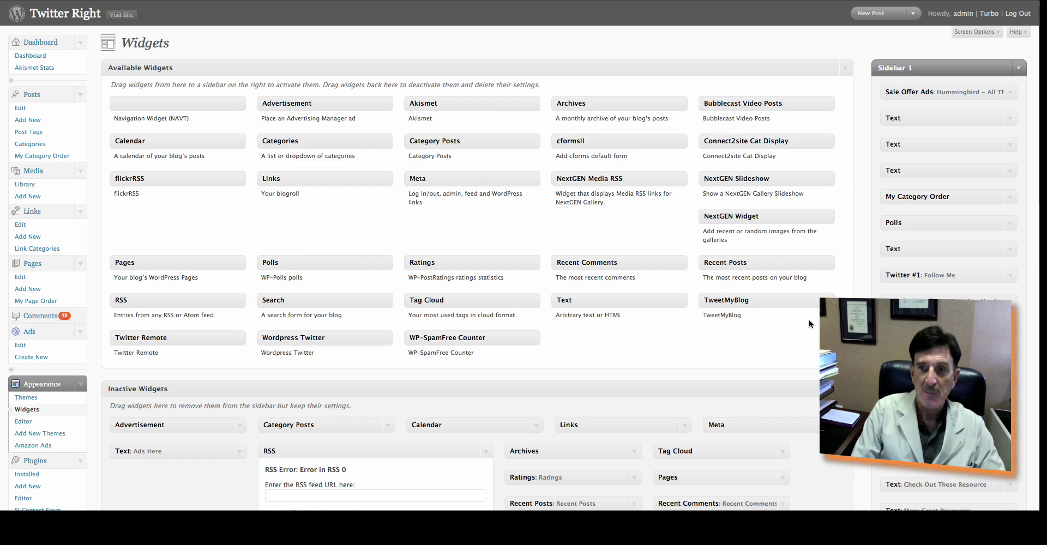
Place the Wordpress Twitter widget in Sidebar 1 and collapse its settings panel
{"action": "scroll", "coordinate": [810, 320], "scroll_direction": "down", "scroll_amount": 3}
{"action": "scroll", "coordinate": [809, 319], "scroll_direction": "down", "scroll_amount": 2}
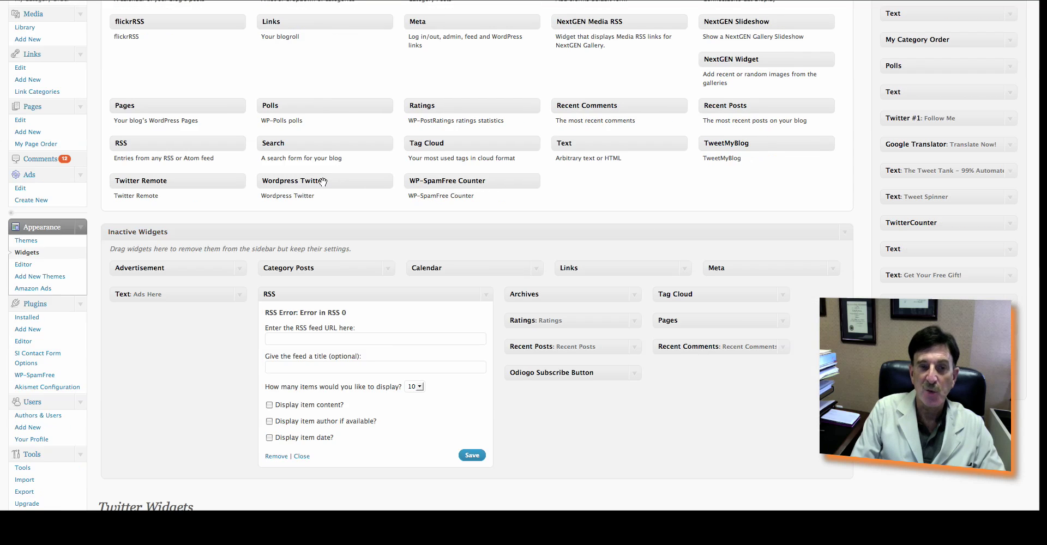
{"action": "left_click_drag", "start_coordinate": [319, 181], "coordinate": [916, 385]}
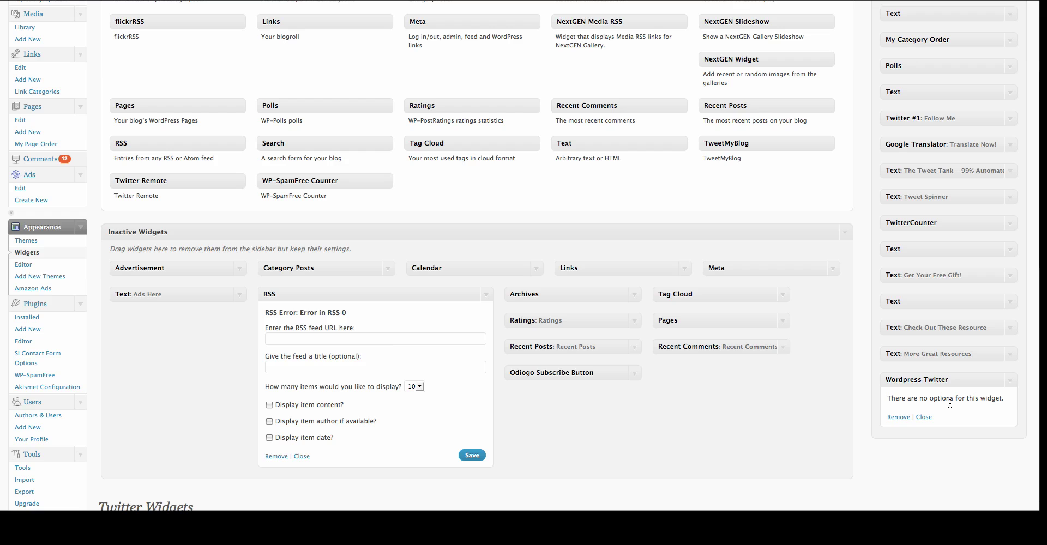
{"action": "left_click", "coordinate": [924, 417]}
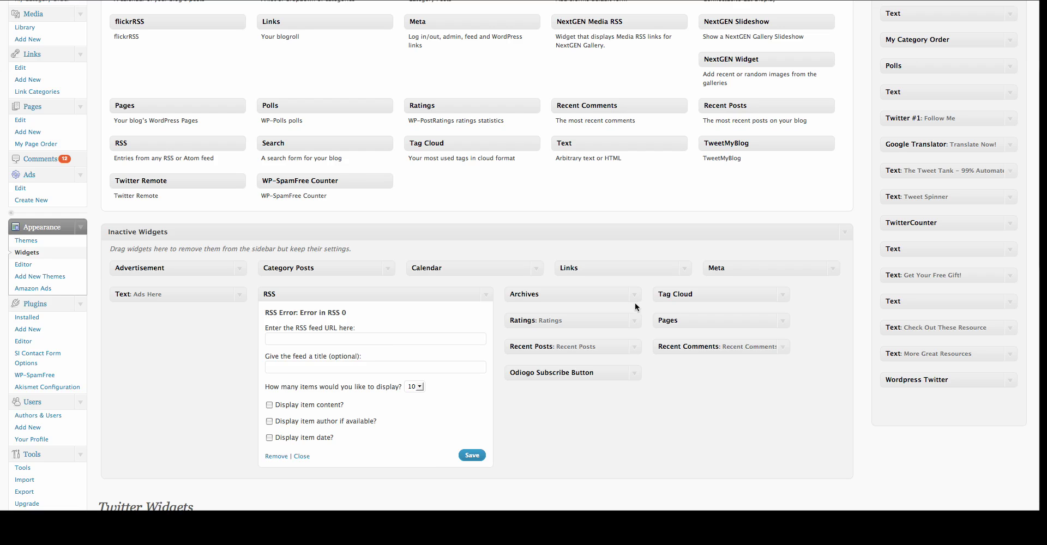
{"action": "scroll", "coordinate": [393, 197], "scroll_direction": "up", "scroll_amount": 3}
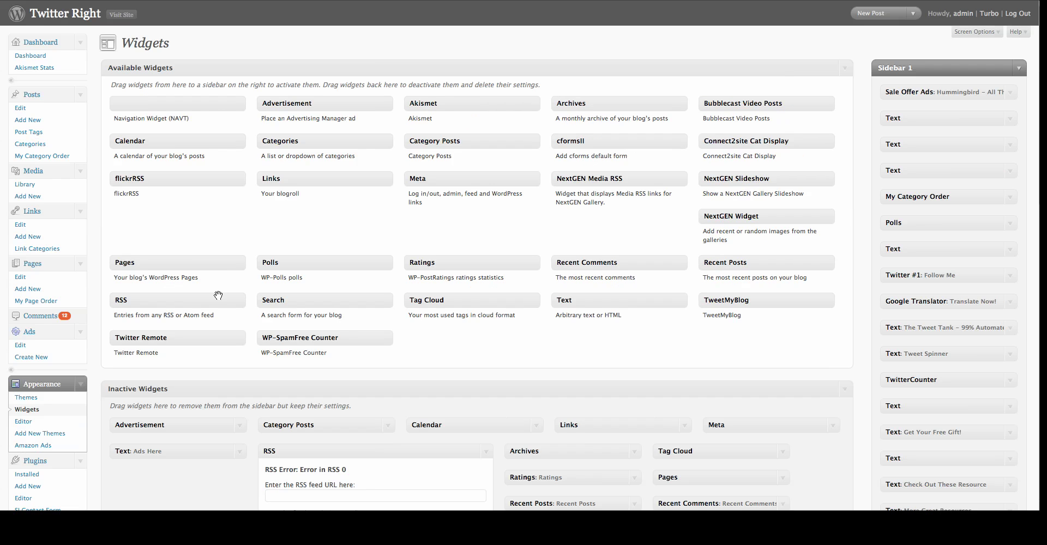
View the live blog, dismiss the Twitter Tools popup, and scroll down to the sidebar tweets widget
{"action": "left_click", "coordinate": [121, 15]}
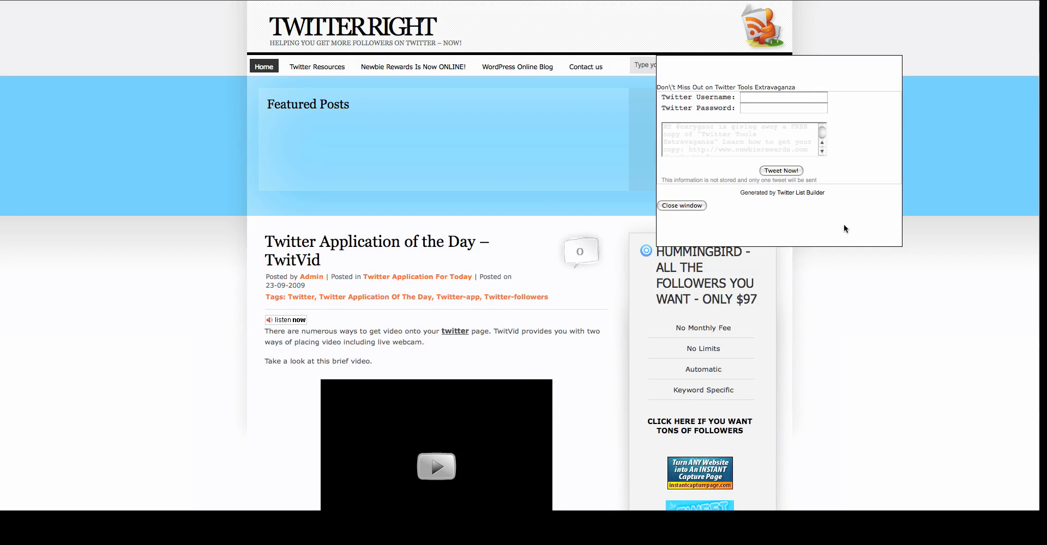
{"action": "left_click", "coordinate": [688, 206]}
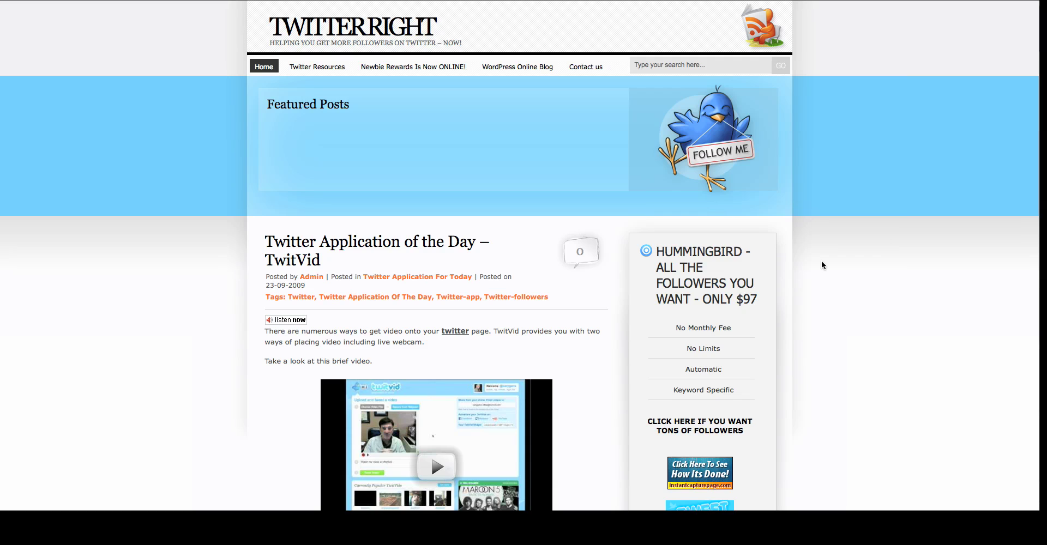
{"action": "scroll", "coordinate": [832, 273], "scroll_direction": "down", "scroll_amount": 10}
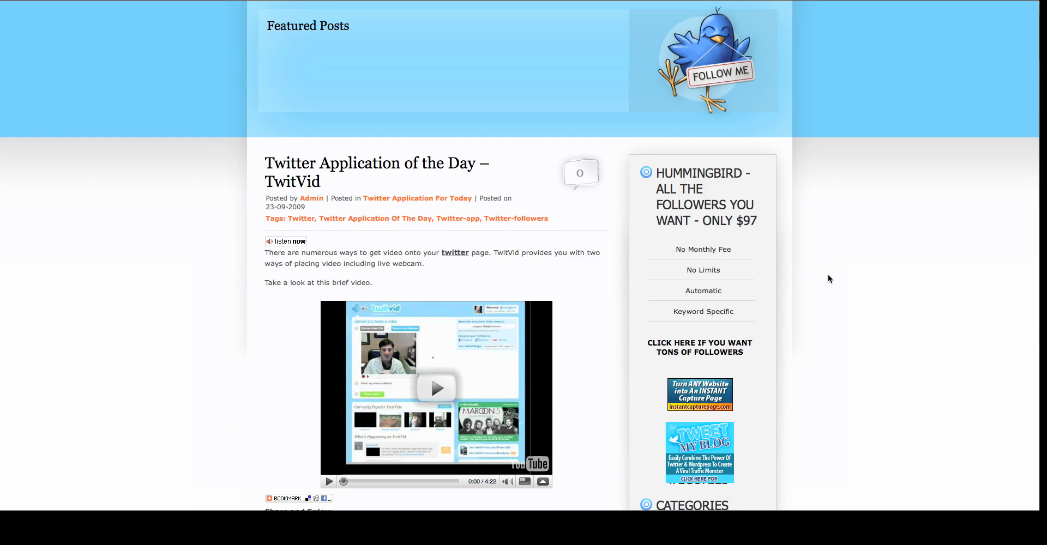
{"action": "scroll", "coordinate": [827, 276], "scroll_direction": "down", "scroll_amount": 3}
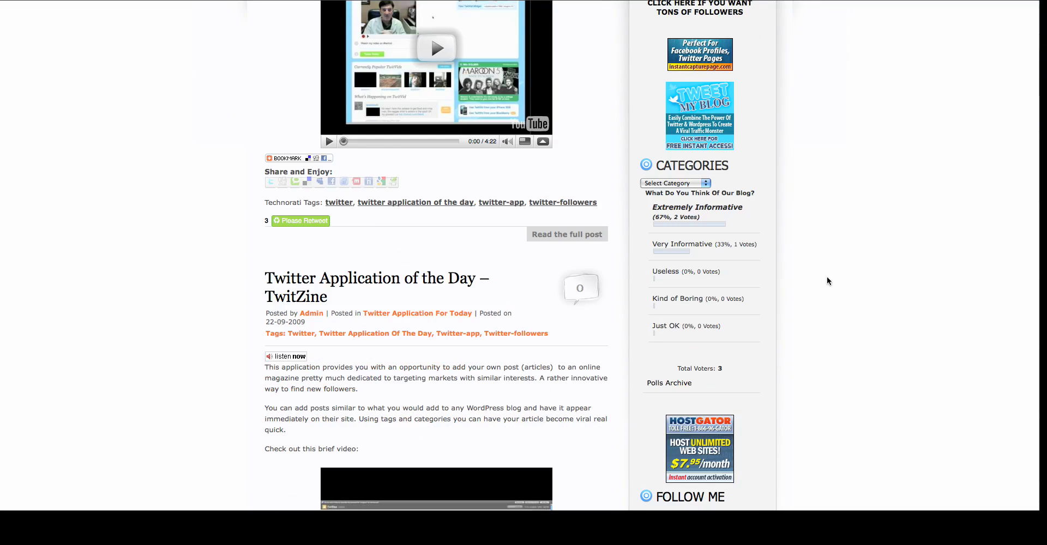
{"action": "scroll", "coordinate": [827, 277], "scroll_direction": "down", "scroll_amount": 3}
{"action": "scroll", "coordinate": [824, 276], "scroll_direction": "up", "scroll_amount": 3}
{"action": "scroll", "coordinate": [839, 332], "scroll_direction": "down", "scroll_amount": 9}
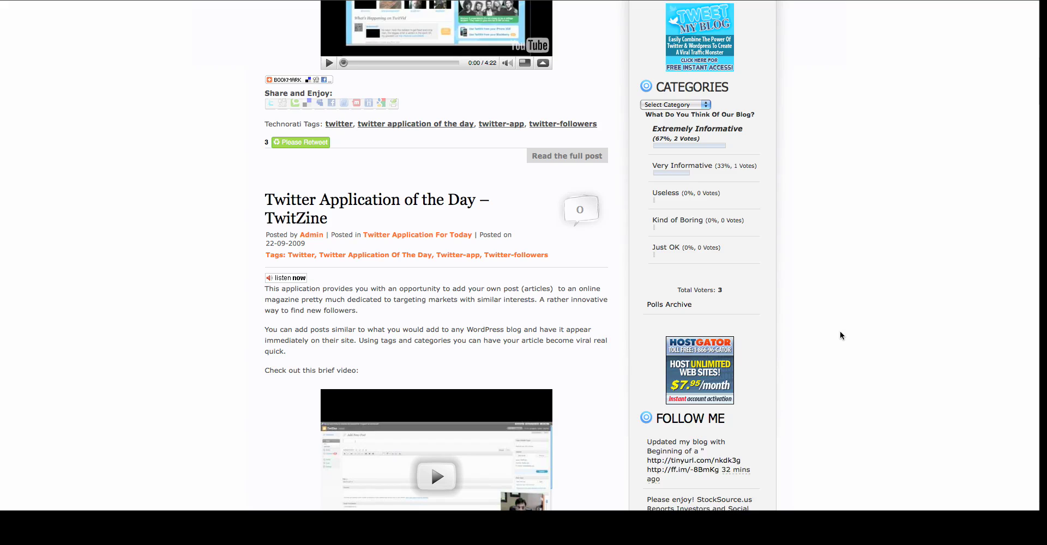
{"action": "scroll", "coordinate": [840, 334], "scroll_direction": "down", "scroll_amount": 6}
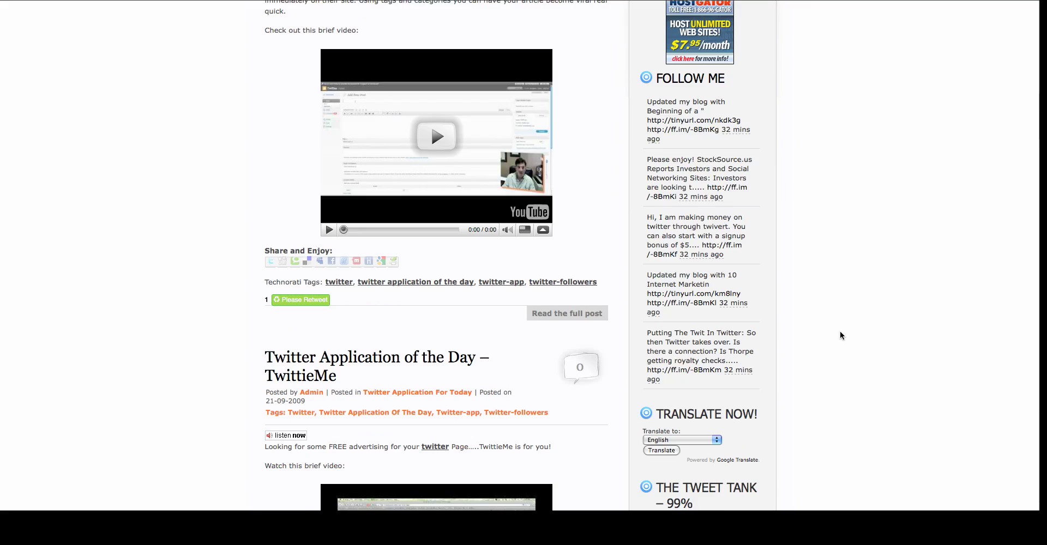
{"action": "scroll", "coordinate": [840, 334], "scroll_direction": "down", "scroll_amount": 3}
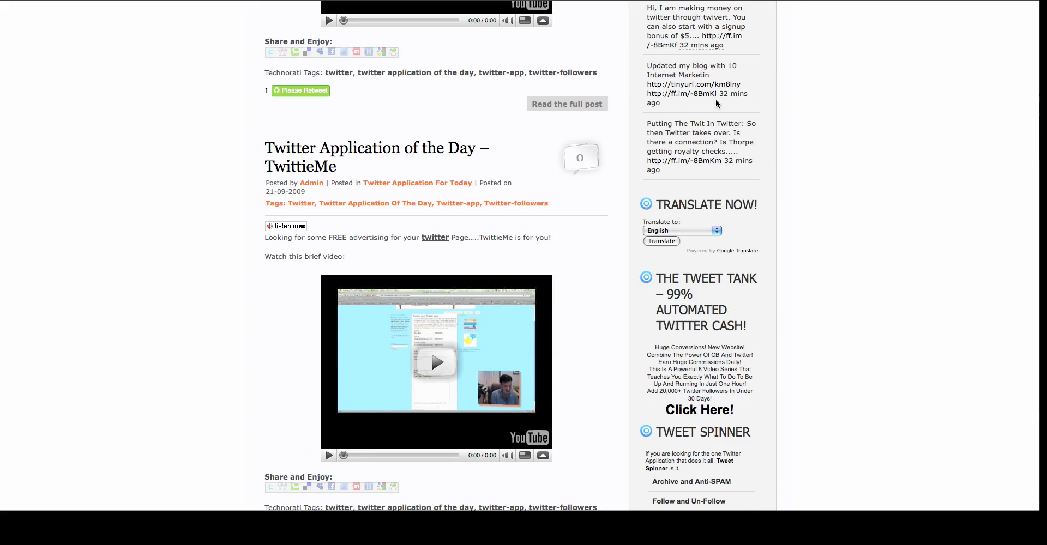
{"action": "scroll", "coordinate": [839, 303], "scroll_direction": "down", "scroll_amount": 8}
{"action": "scroll", "coordinate": [830, 309], "scroll_direction": "down", "scroll_amount": 12}
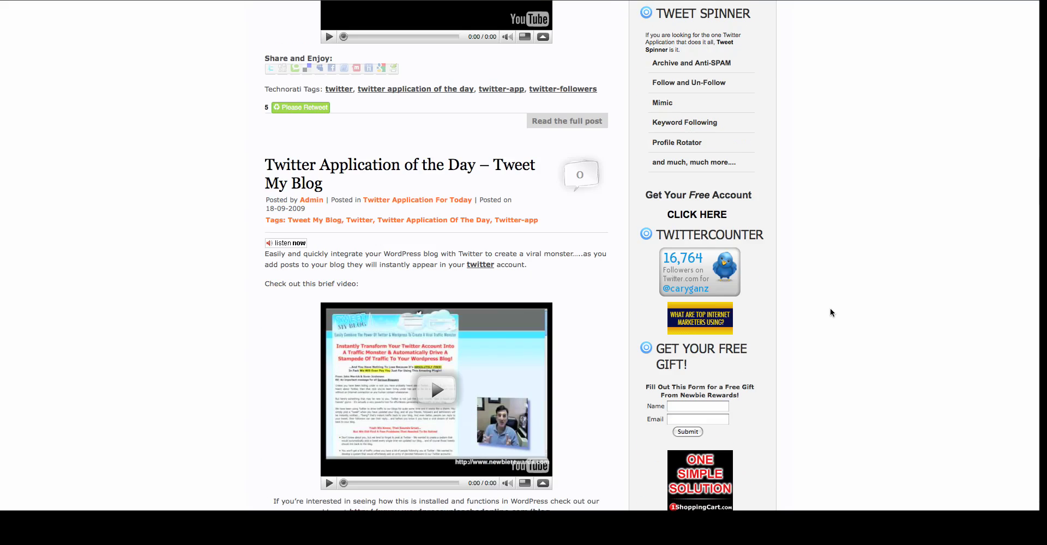
{"action": "scroll", "coordinate": [830, 309], "scroll_direction": "down", "scroll_amount": 12}
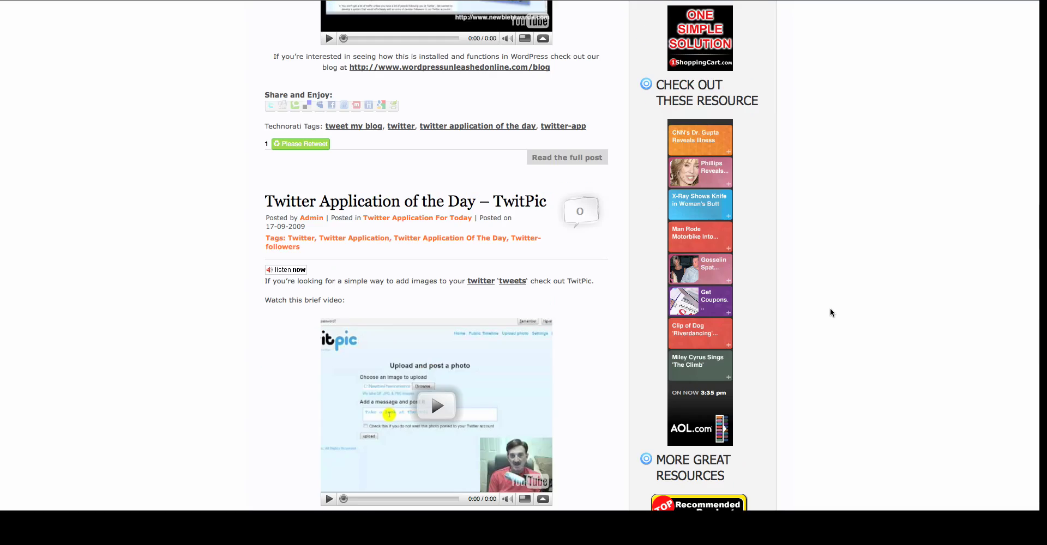
{"action": "scroll", "coordinate": [830, 308], "scroll_direction": "down", "scroll_amount": 8}
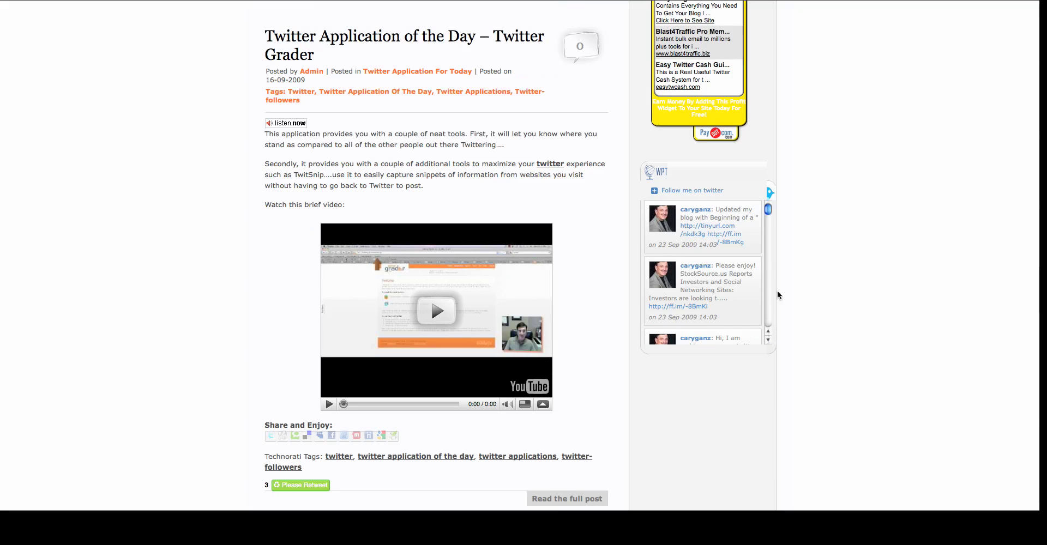
{"action": "mouse_move", "coordinate": [769, 210]}
{"action": "left_mouse_down"}
{"action": "mouse_move", "coordinate": [769, 324]}
{"action": "mouse_move", "coordinate": [772, 210]}
{"action": "left_mouse_up"}
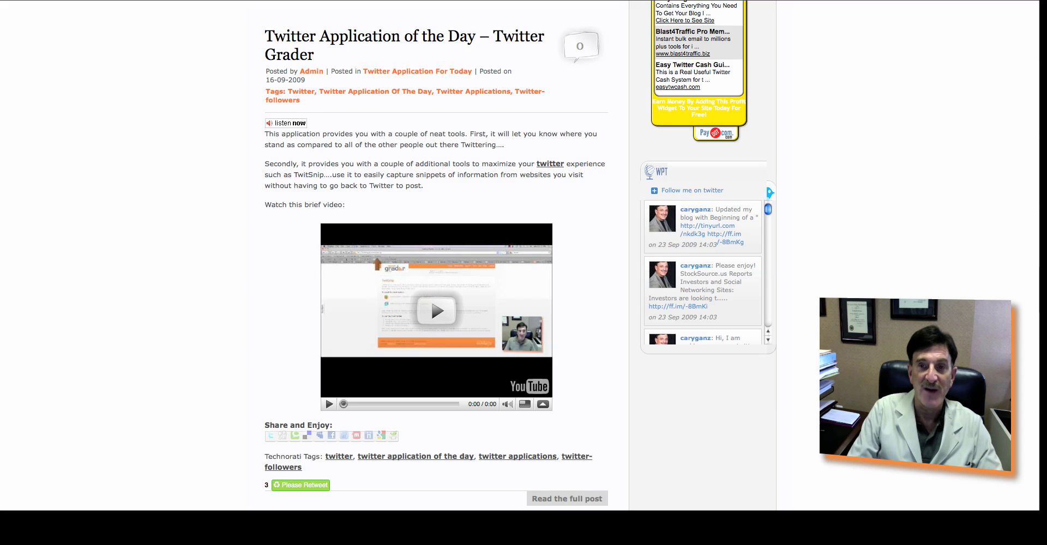
{"action": "scroll", "coordinate": [436, 257], "scroll_direction": "up", "scroll_amount": 4}
{"action": "scroll", "coordinate": [436, 256], "scroll_direction": "down", "scroll_amount": 2}
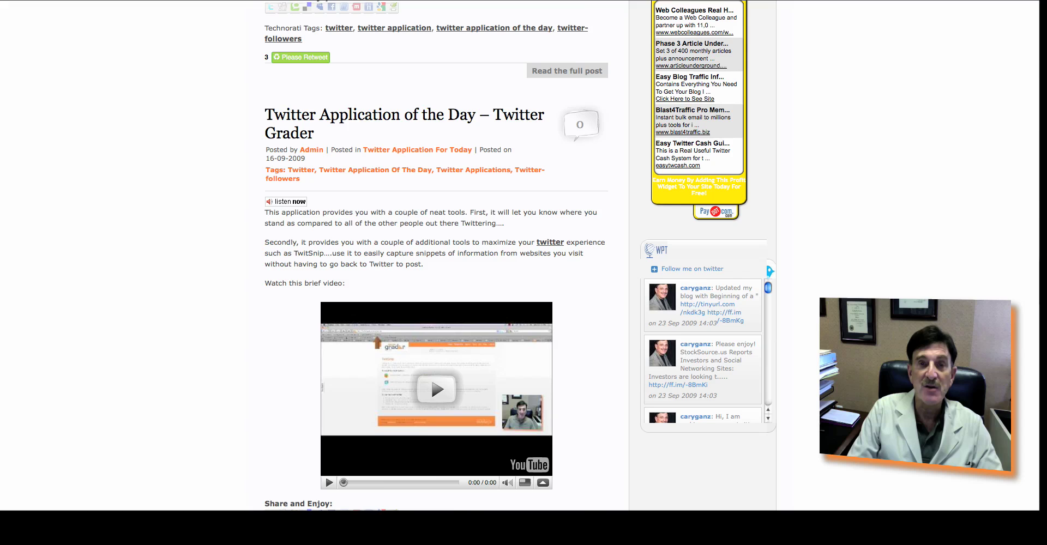
{"action": "scroll", "coordinate": [437, 257], "scroll_direction": "down", "scroll_amount": 1}
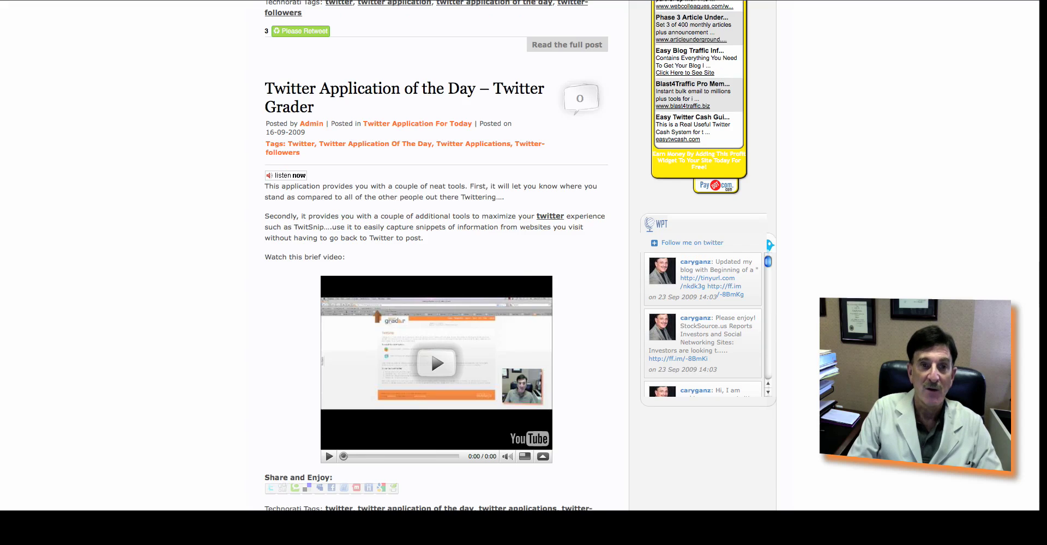